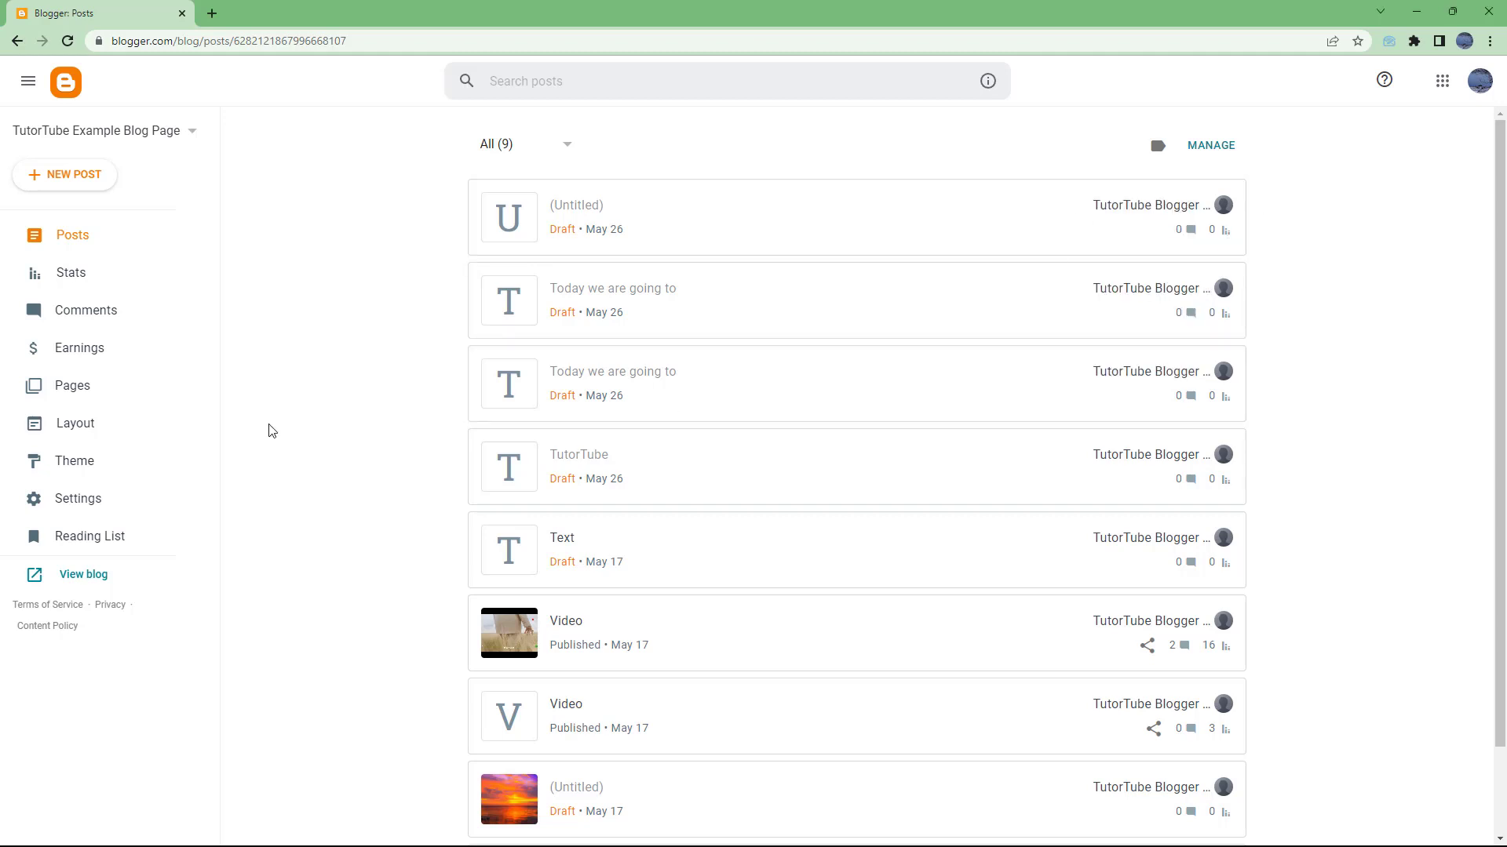
Step: Bring the Comments settings into view: embedded location, anyone may comment, moderation always
click(156, 504)
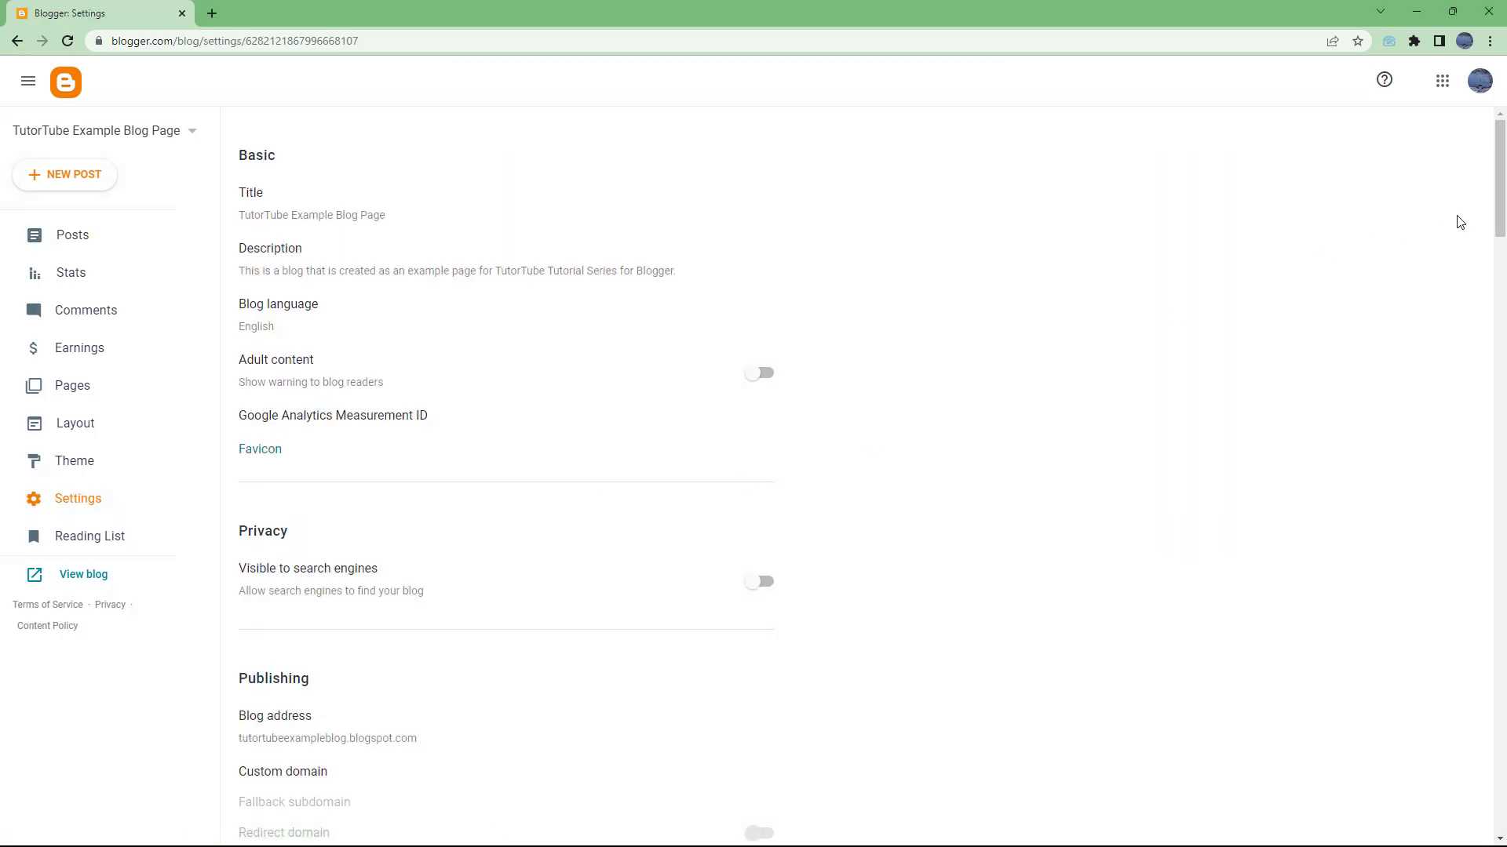
drag(1496, 134, 1483, 412)
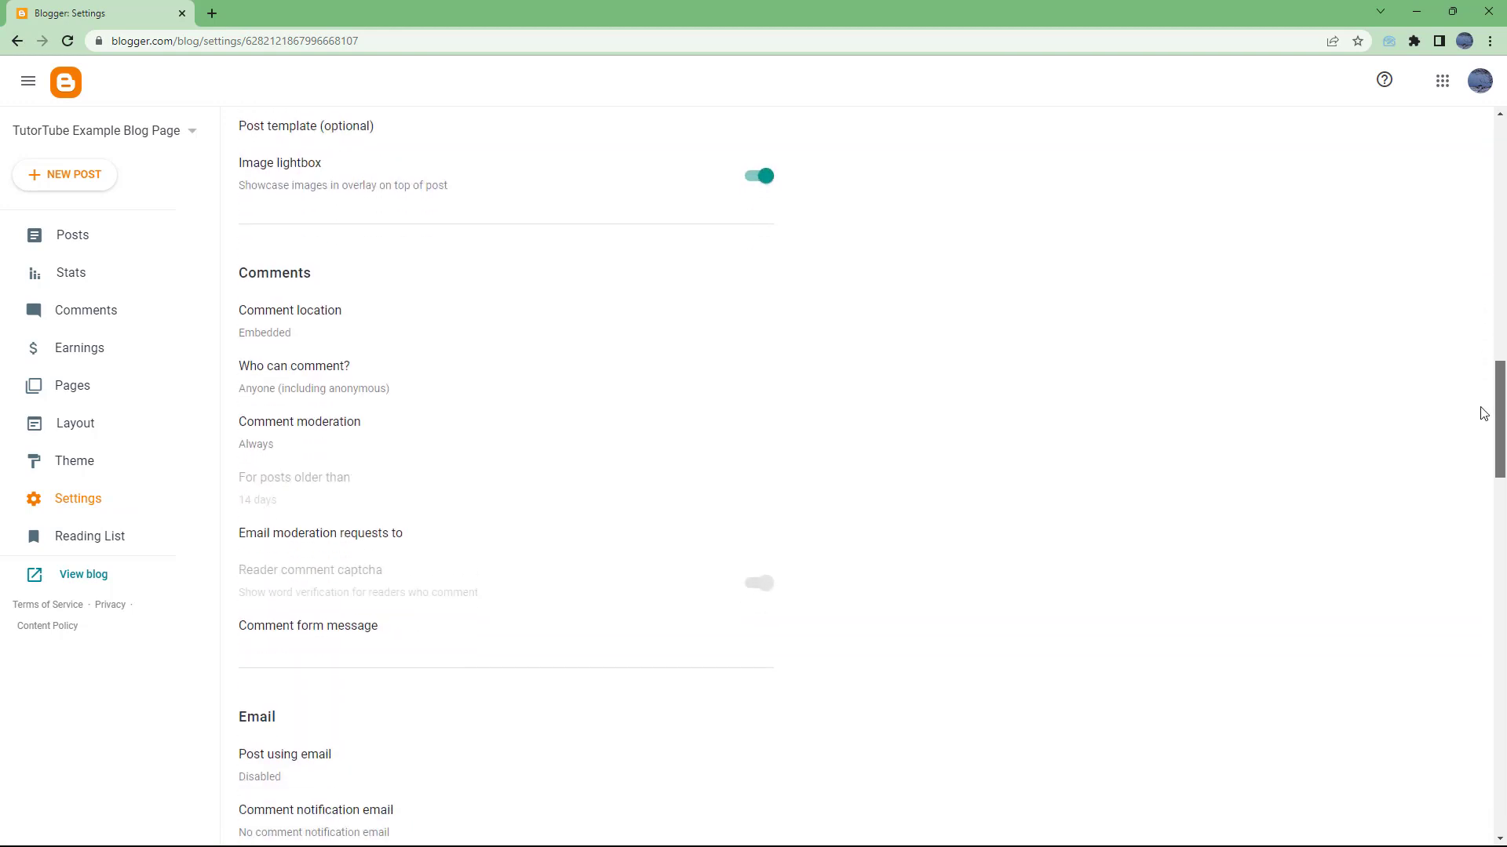
scroll(1483, 412, down, 1)
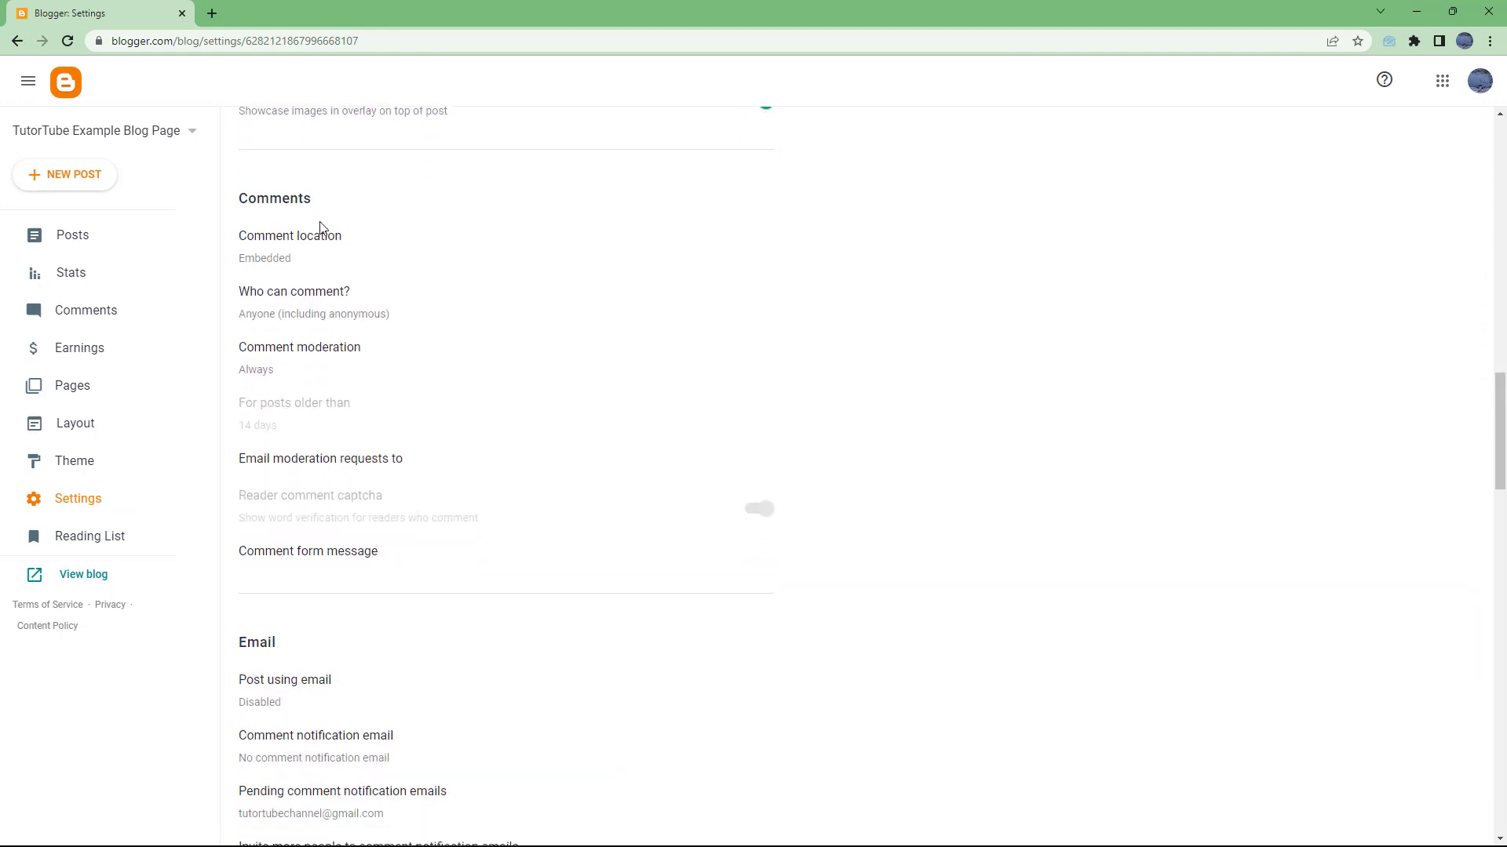
Step: Enter 'Please be polite while you write a comment for this blog post.' as the comment form message and save
click(311, 558)
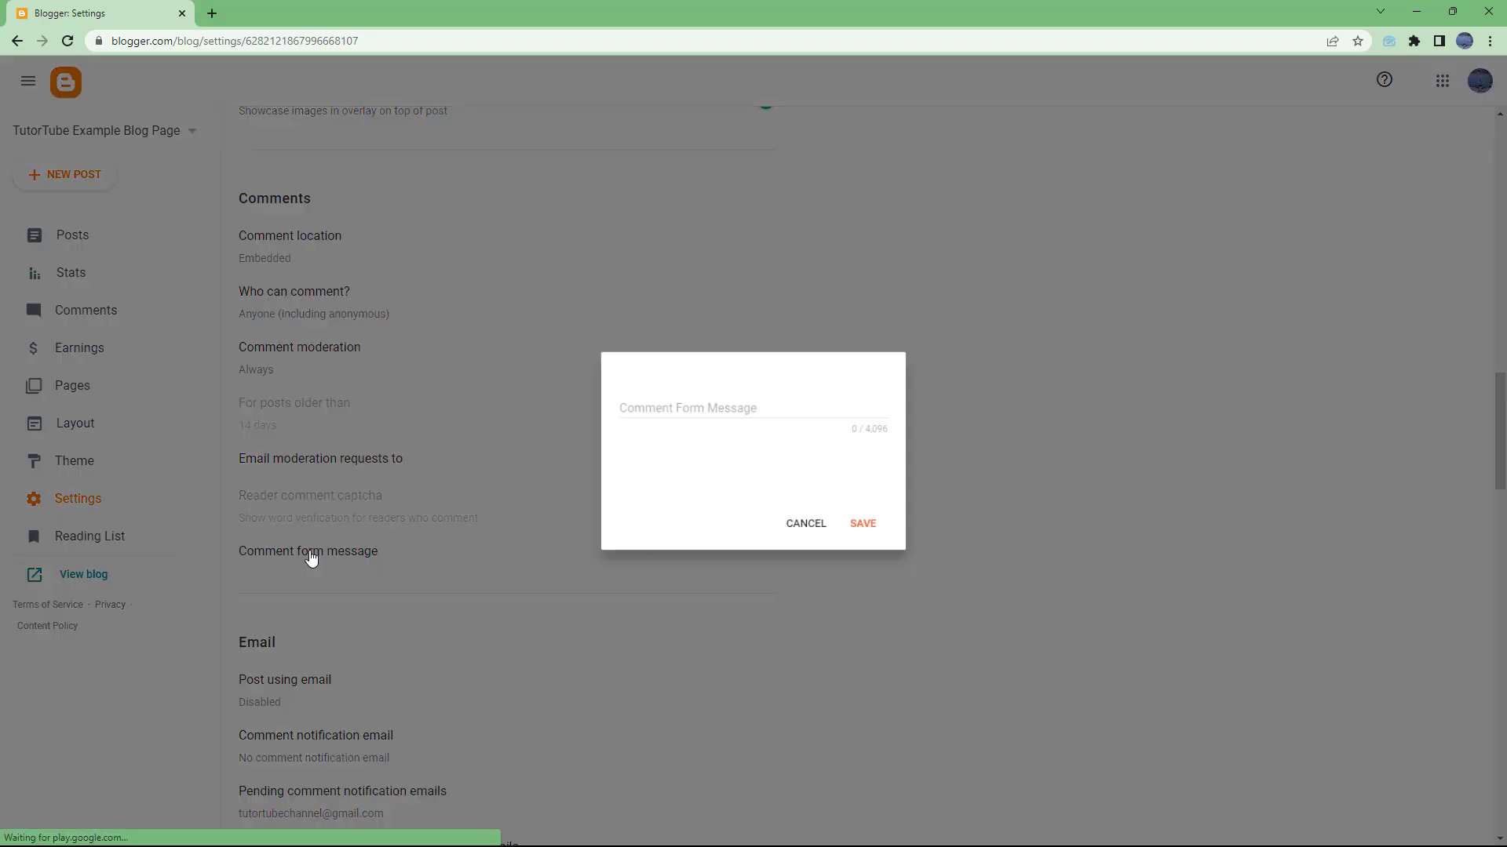
click(714, 436)
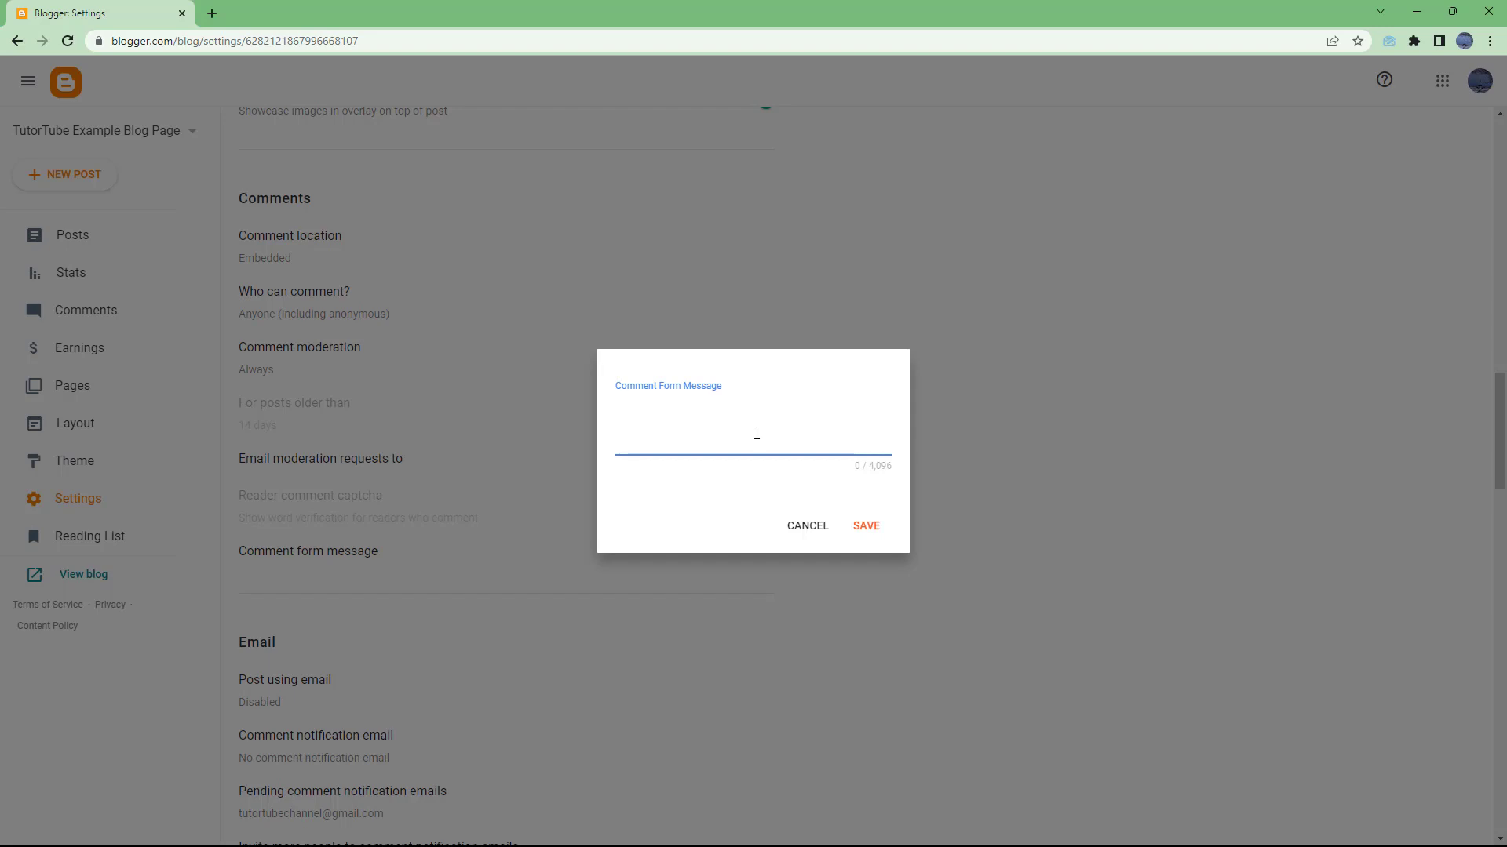
text(Please)
text( be )
text(polite and)
key(BackSpace)
key(BackSpace)
key(BackSpace)
text(while )
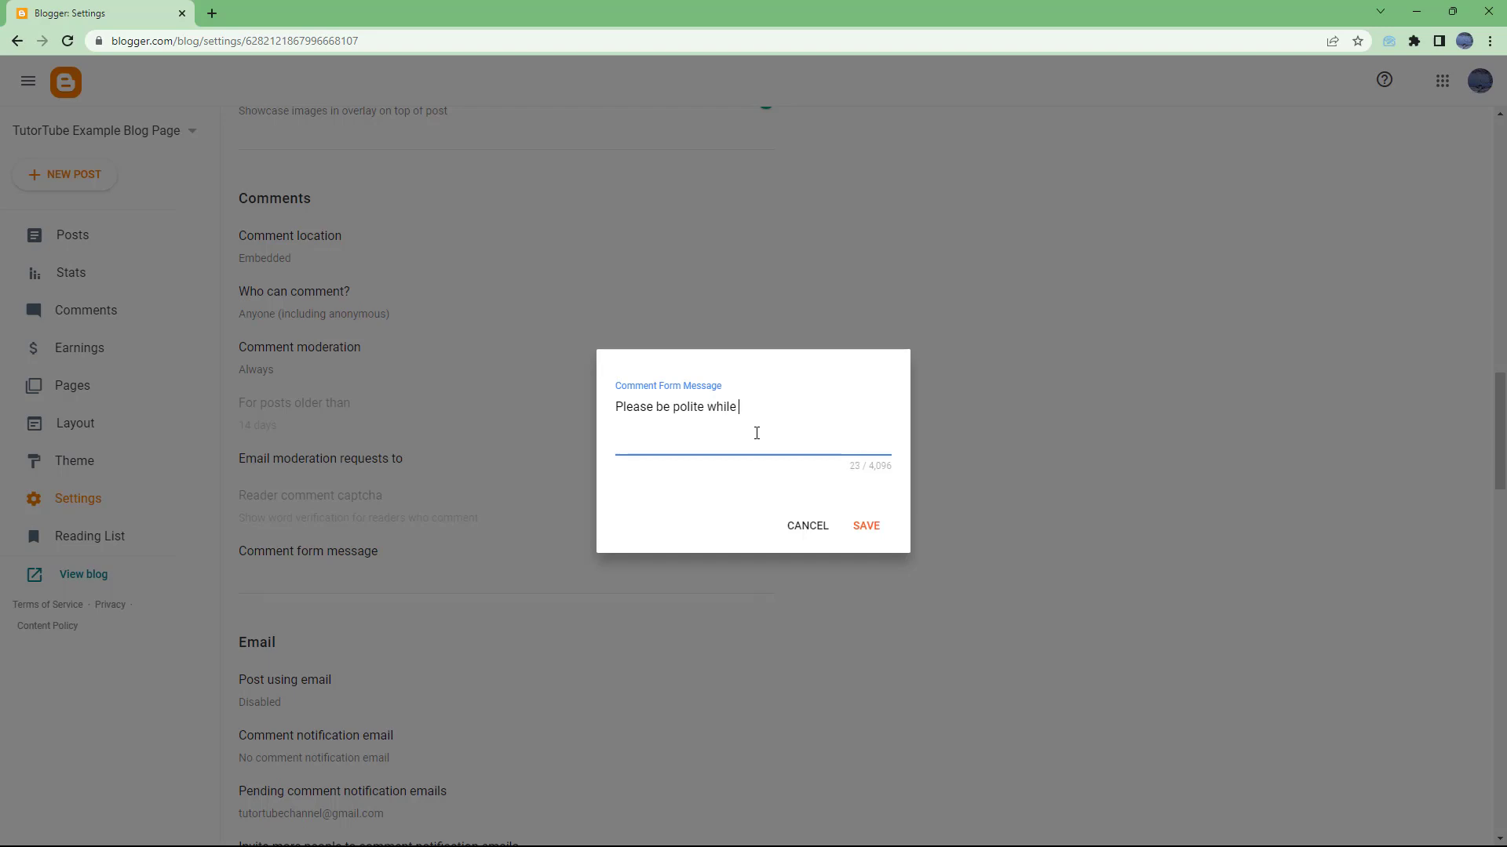
text(you write a co)
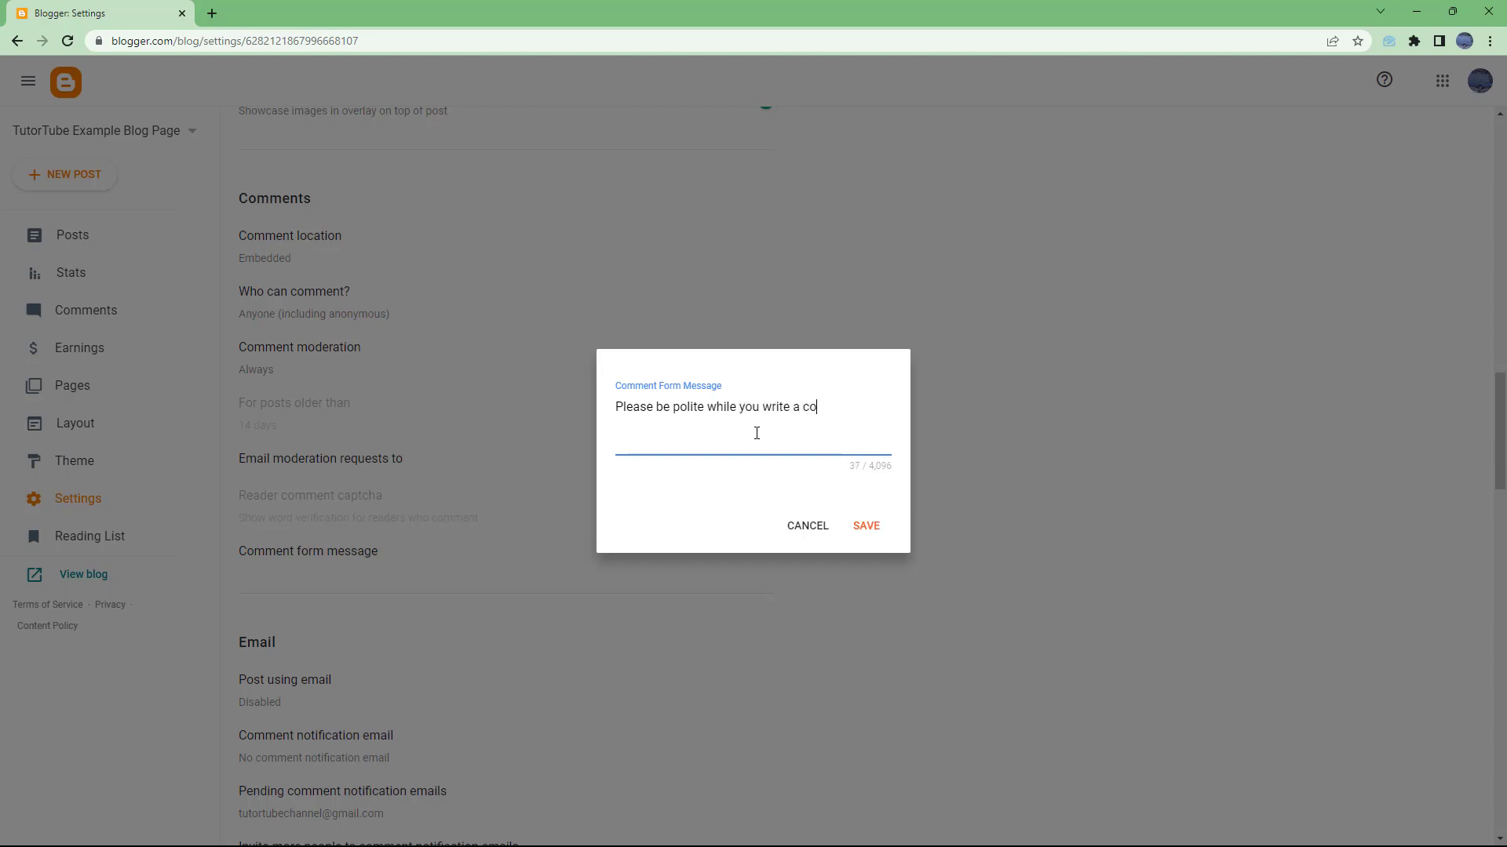
text(mment for th)
text(is blog post.)
click(866, 528)
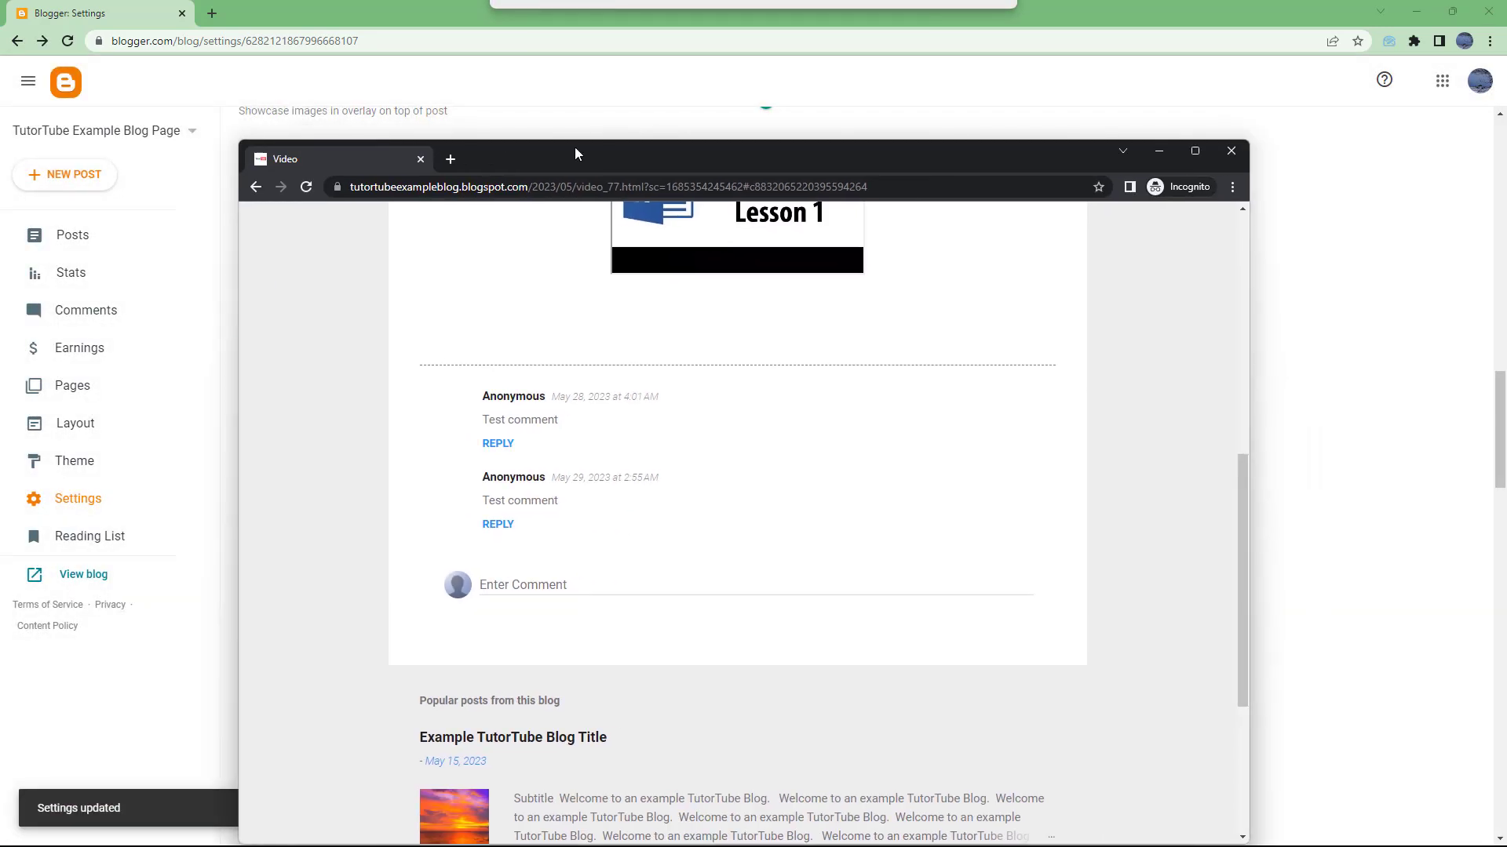
Step: Reload the published Video post in the Incognito window and highlight the new politeness message
drag(575, 148, 548, 67)
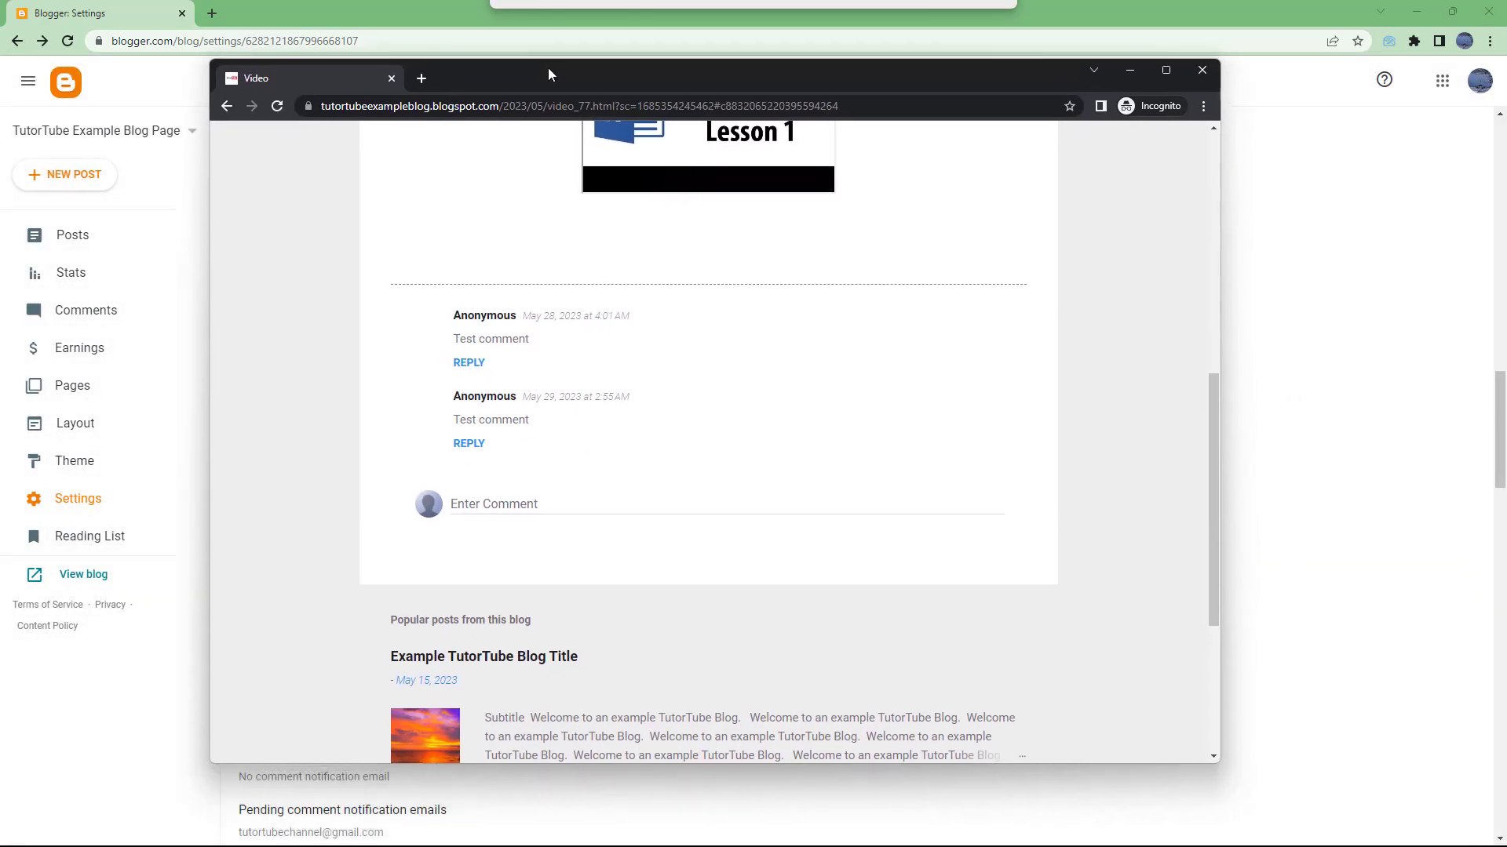
click(275, 106)
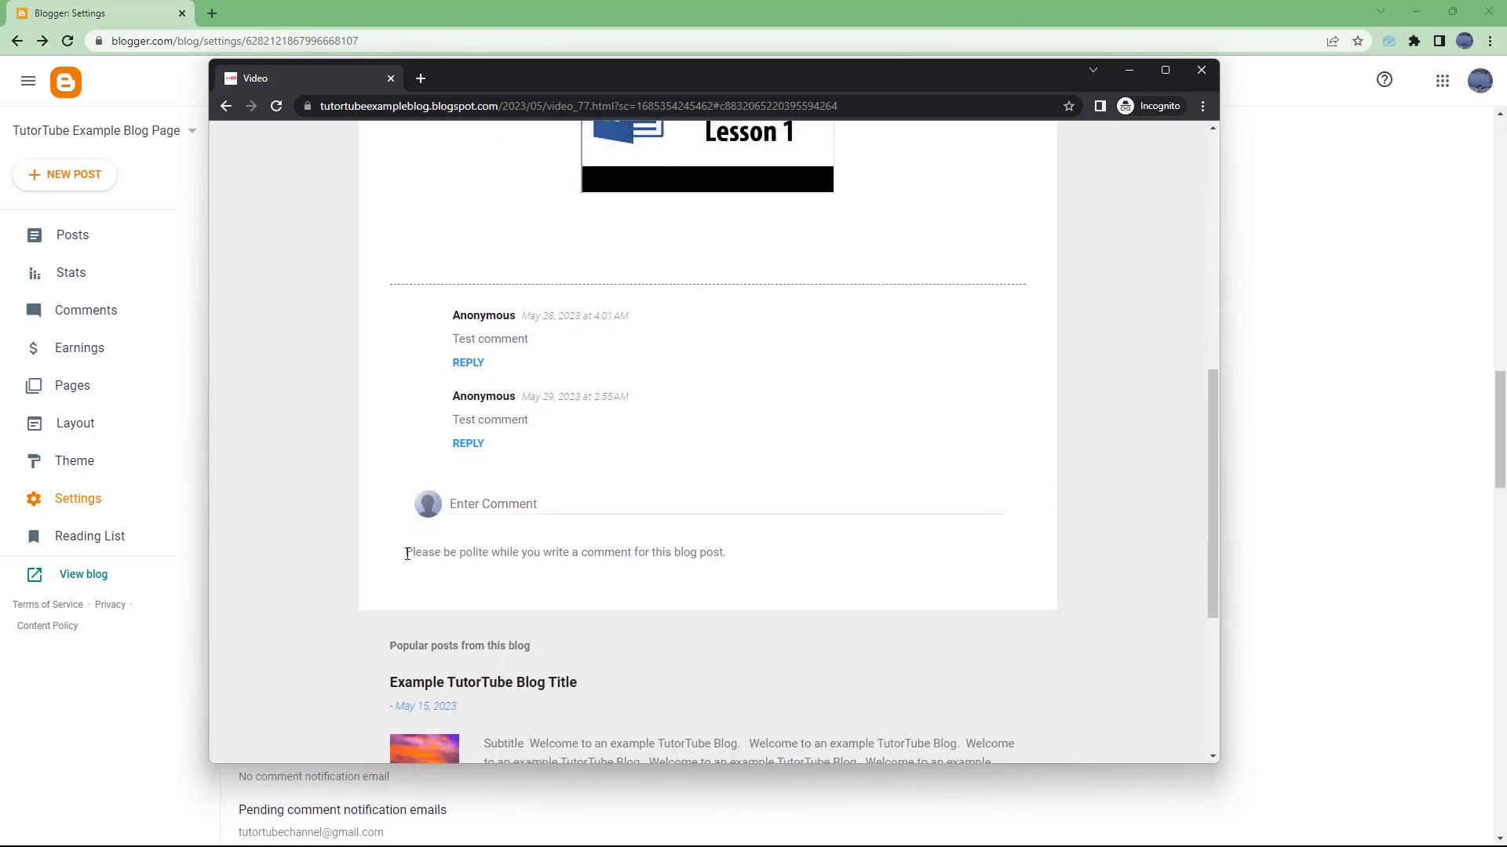
drag(406, 553, 744, 568)
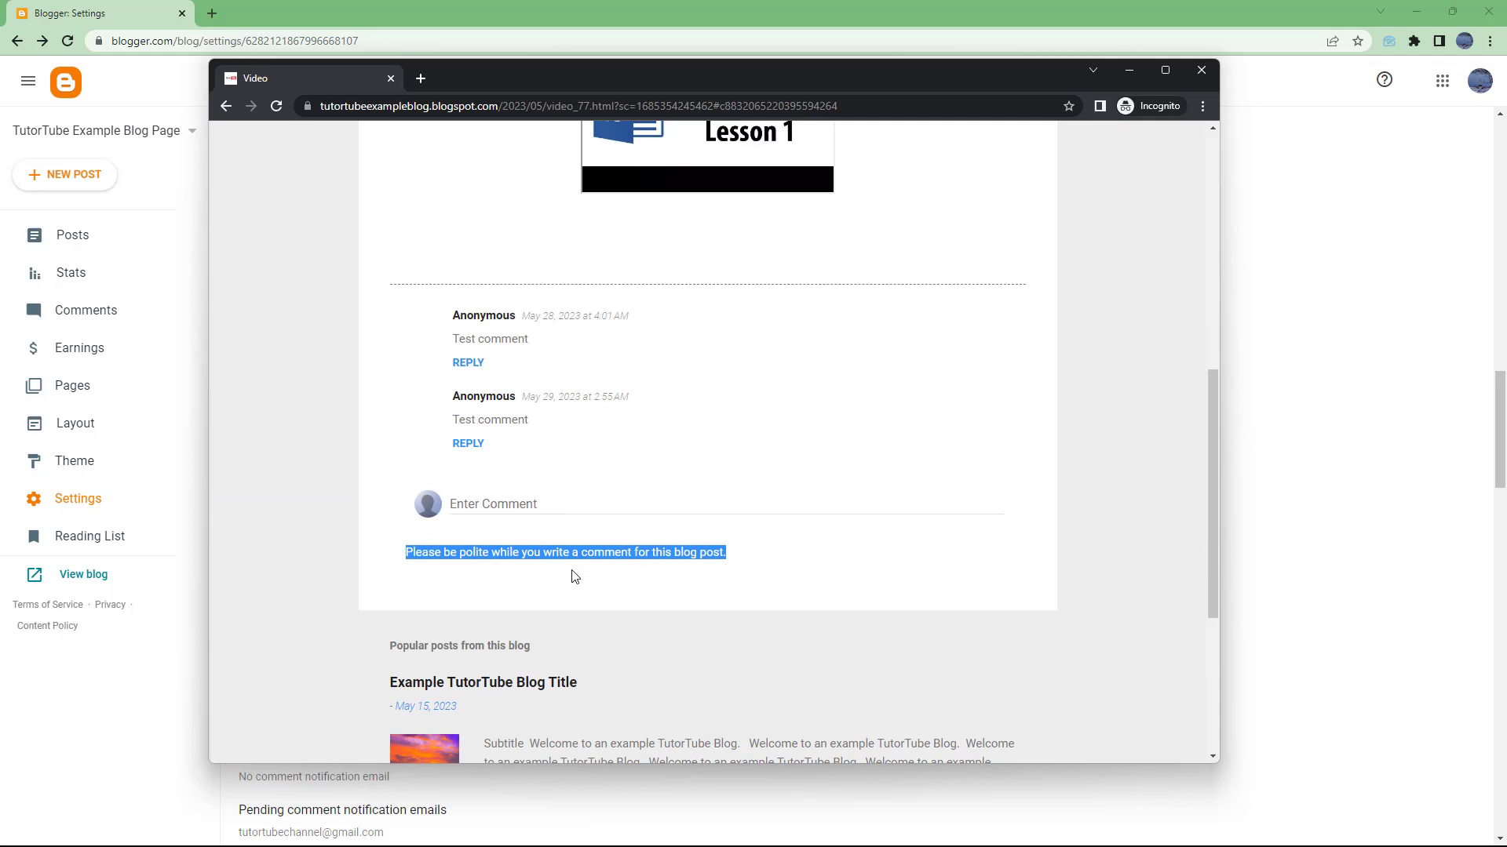
Step: Expand the post's comment form so the politeness message appears beneath it
click(476, 553)
click(581, 516)
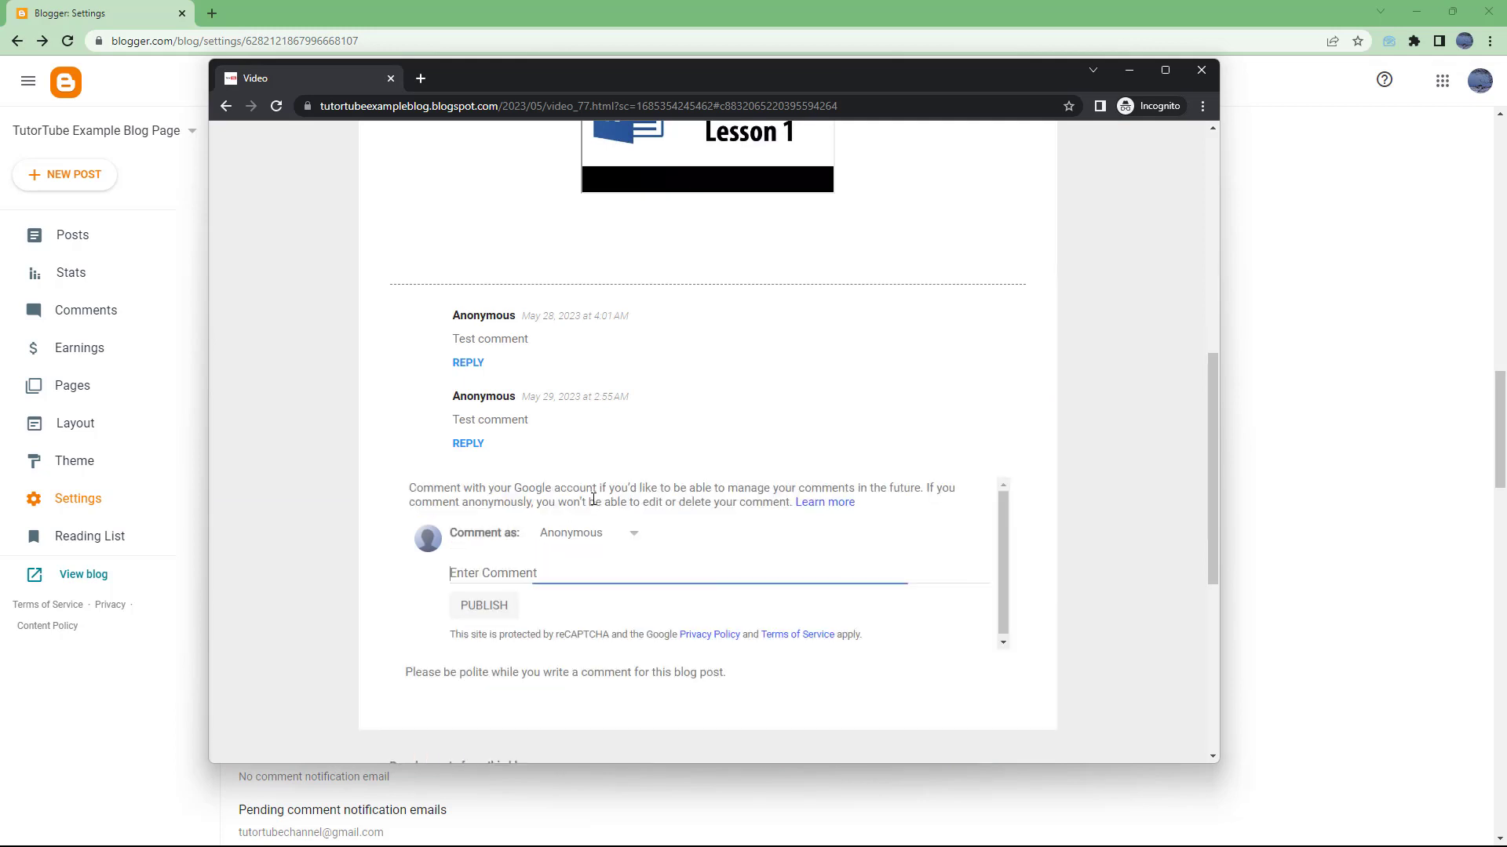
click(675, 668)
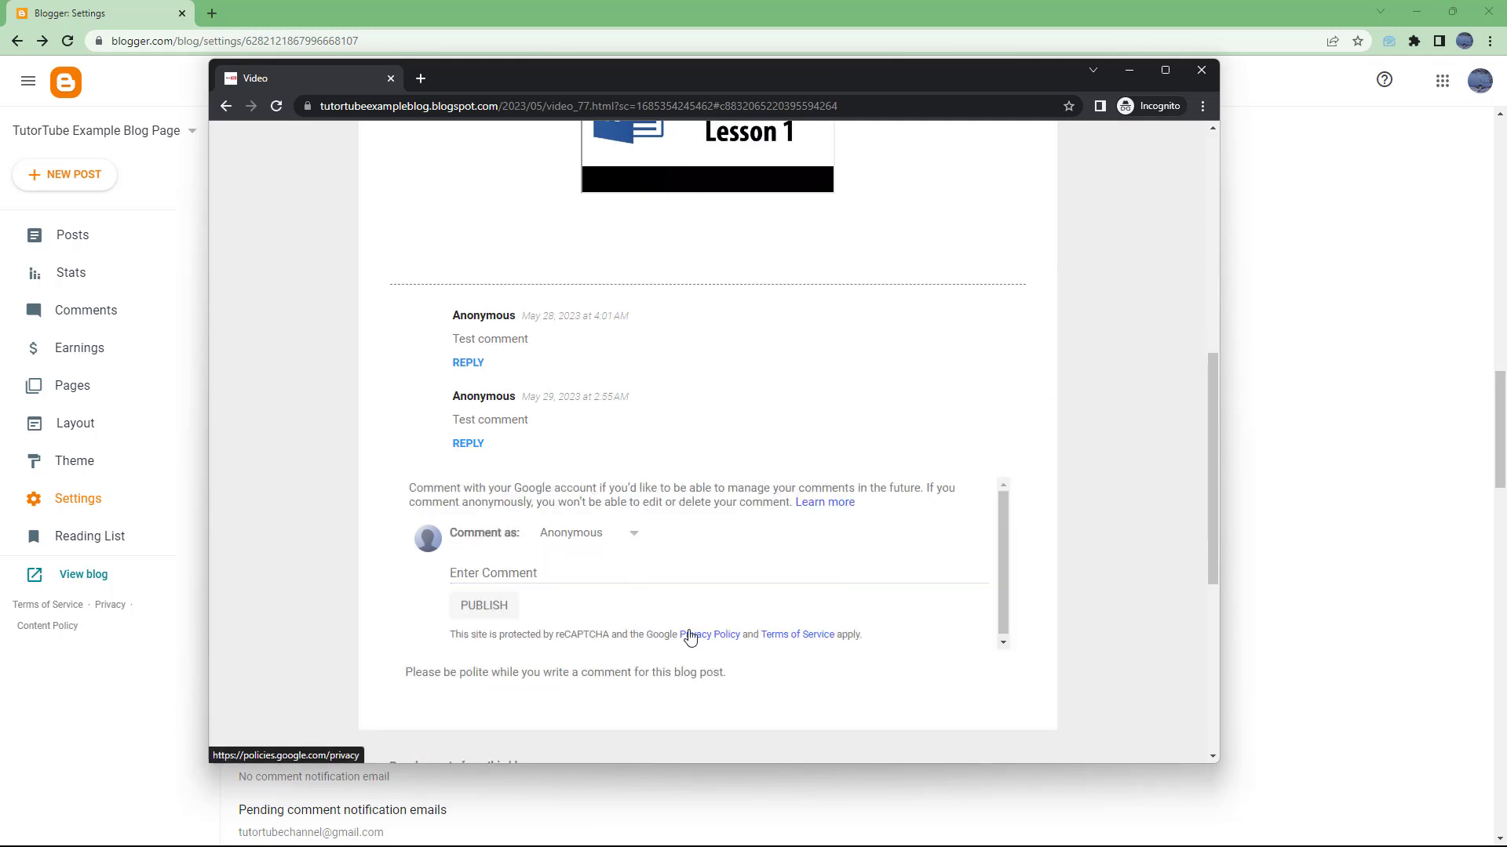